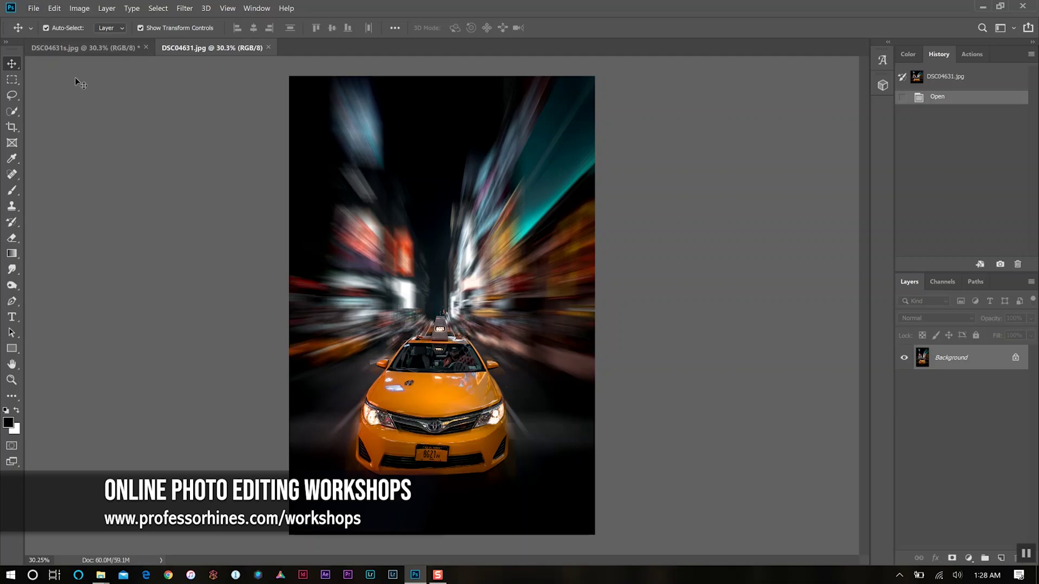
Switch to the DSC04631s.jpg document and duplicate Layer 0 as "Layer 0 copy".
click(89, 51)
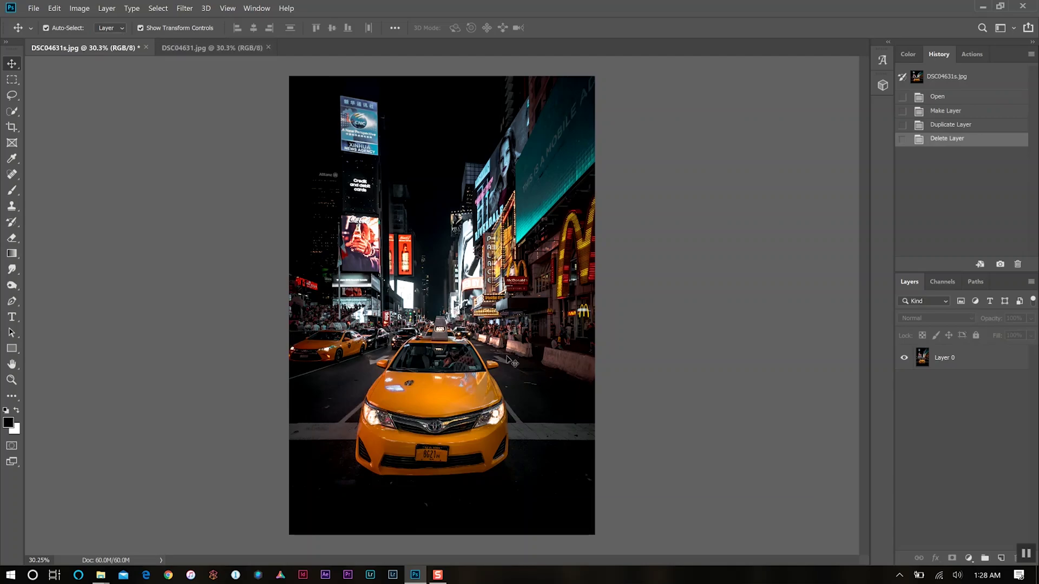
right_click(961, 359)
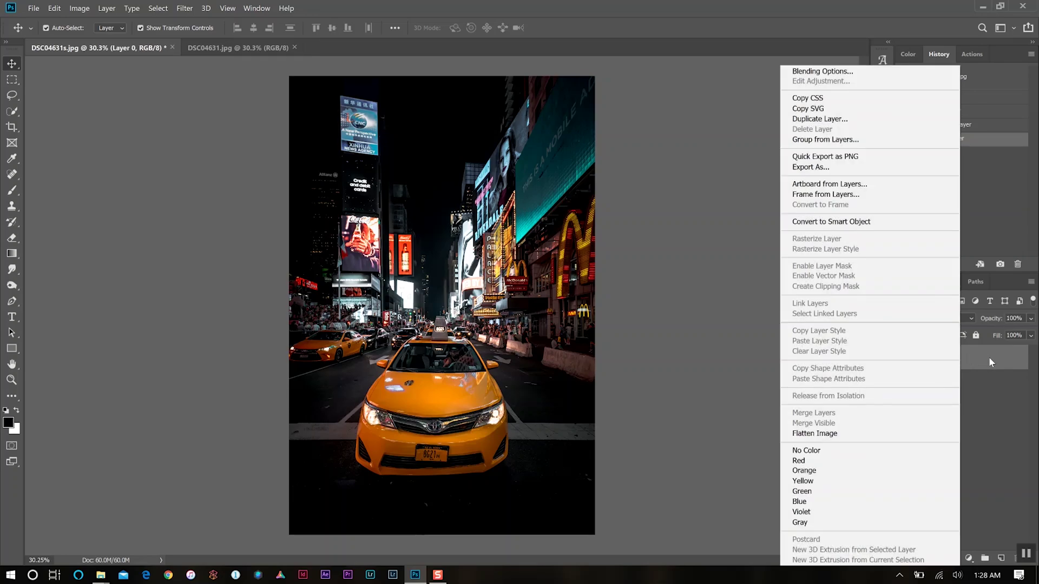
click(820, 119)
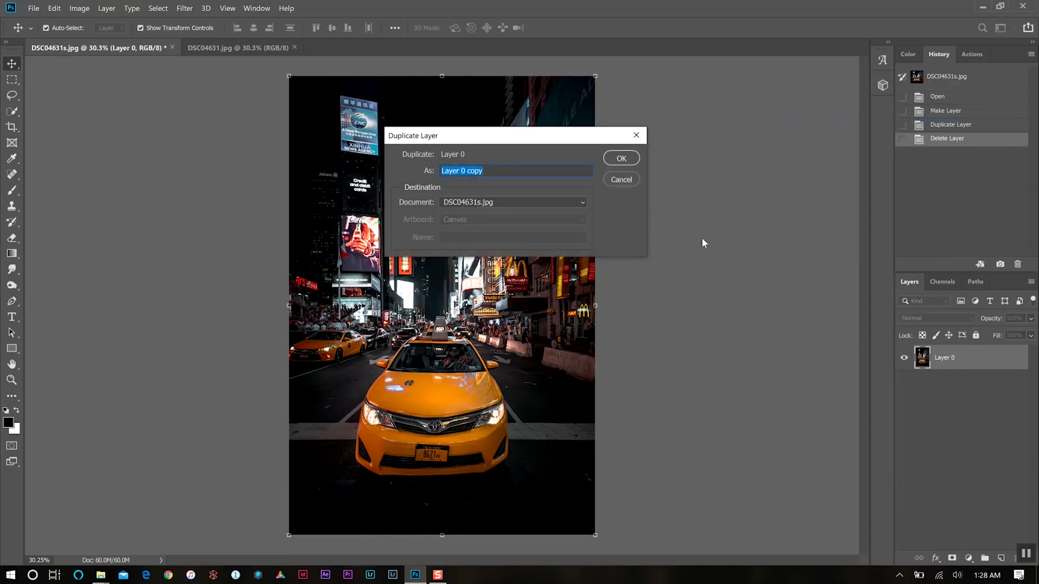
click(622, 158)
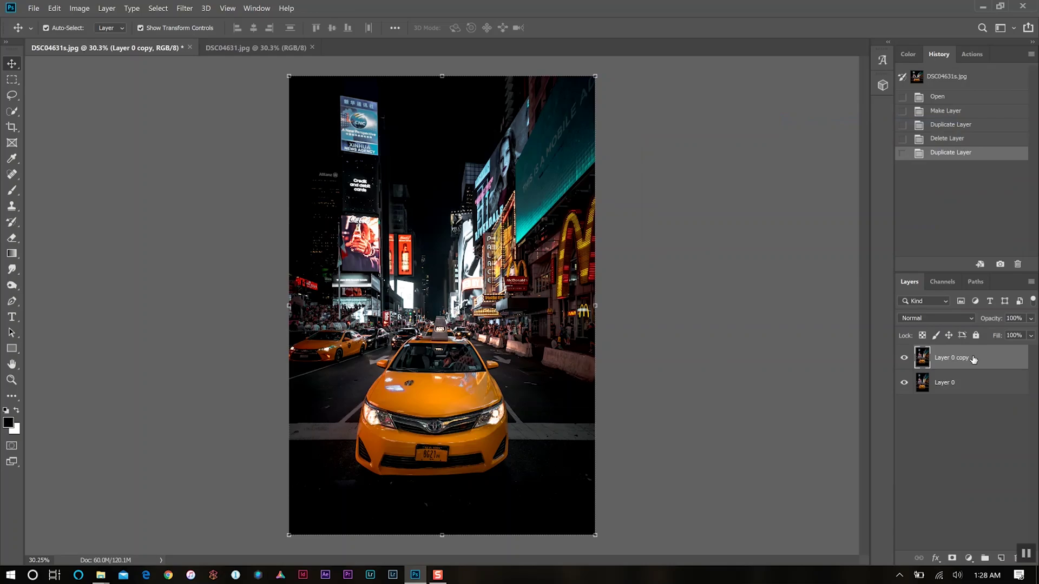
Apply a Radial Blur to the layer copy with amount 50, Zoom method and Best quality.
click(184, 11)
mouse_move(219, 135)
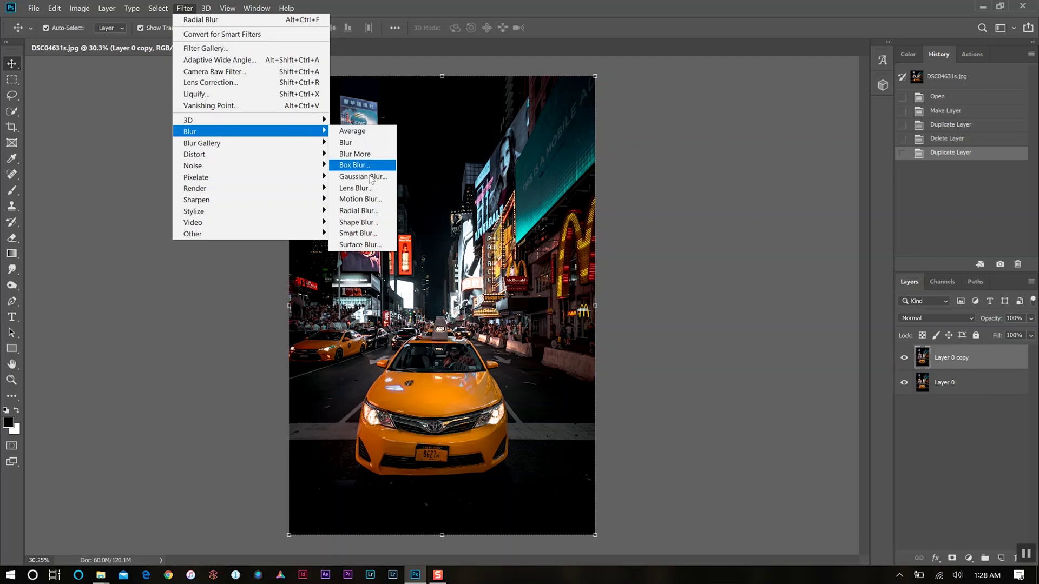
click(358, 210)
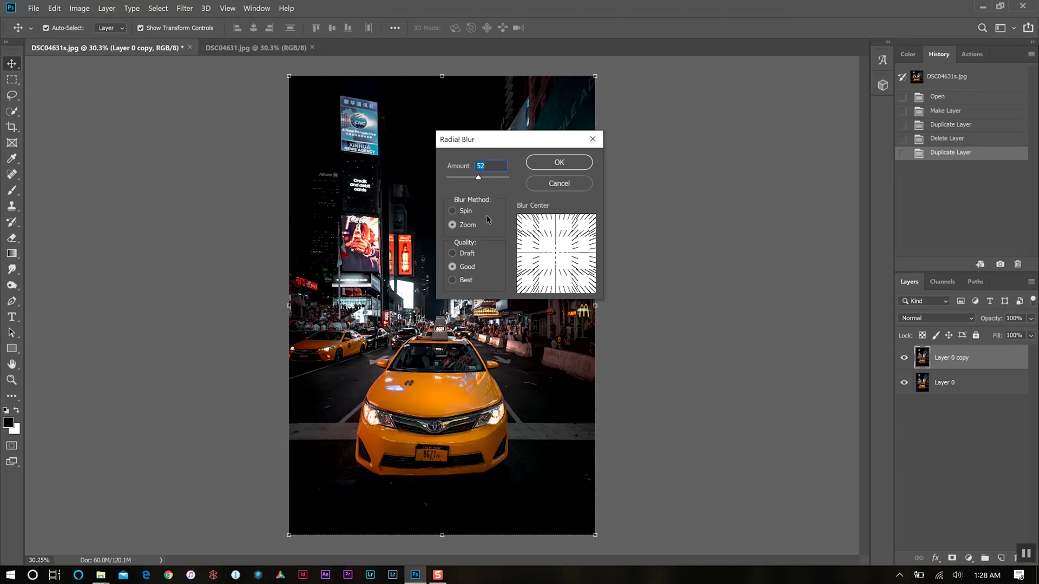
click(469, 282)
drag(479, 179, 507, 187)
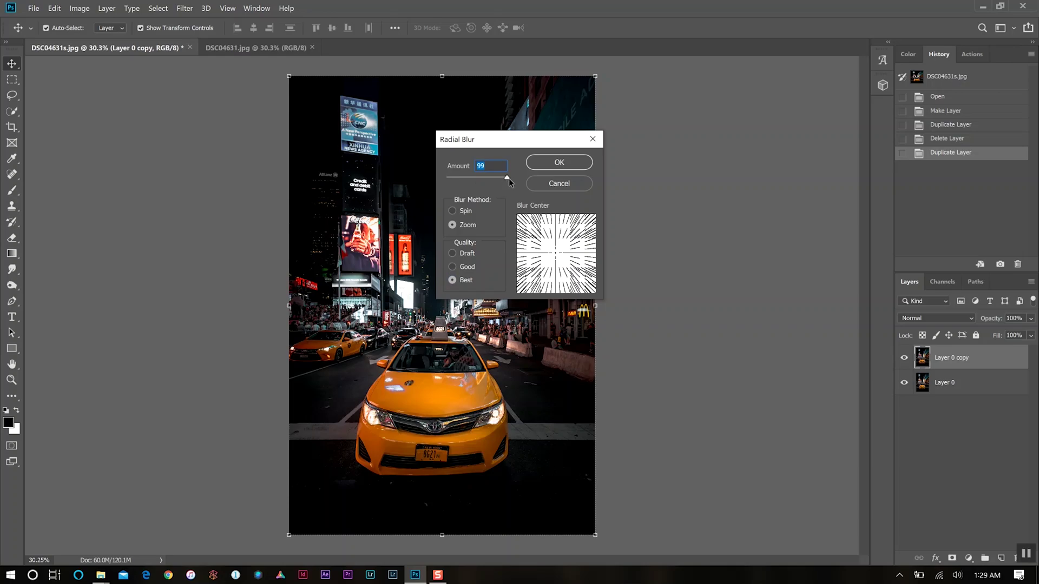
drag(508, 177, 480, 180)
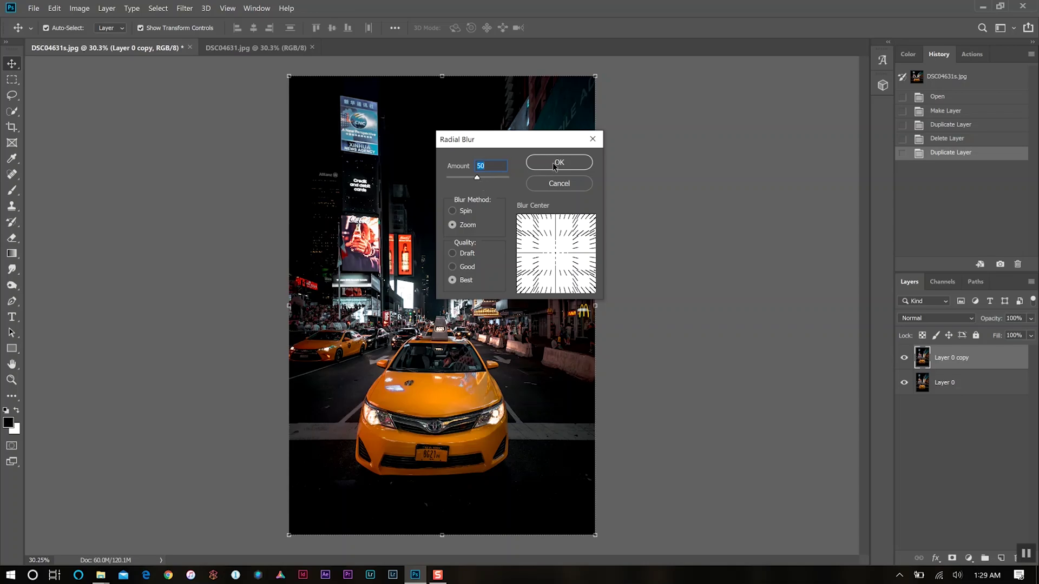
click(555, 164)
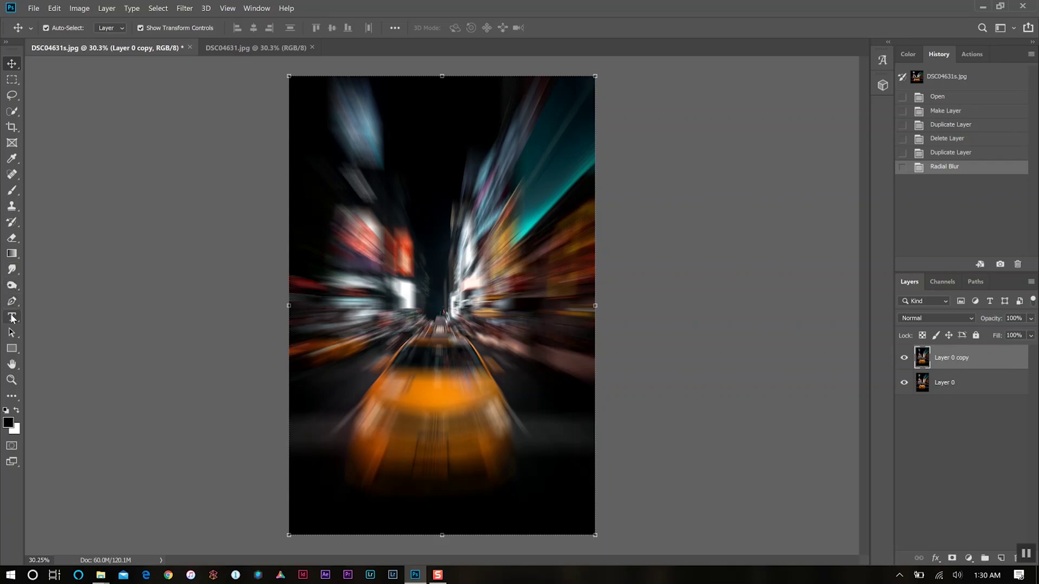
Set up the Eraser tool with a brush size of 338 and 100% opacity.
click(14, 192)
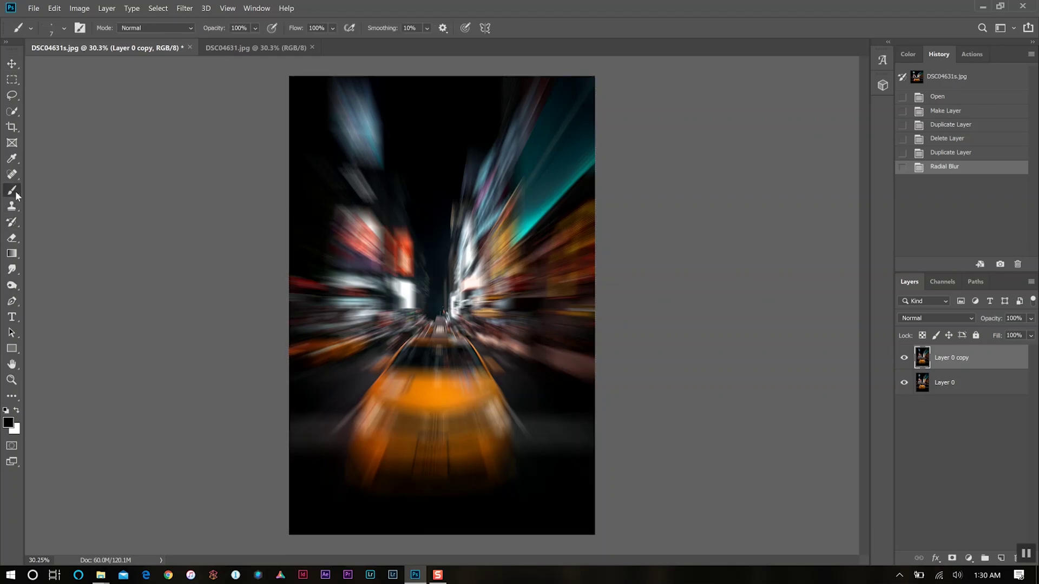
click(12, 239)
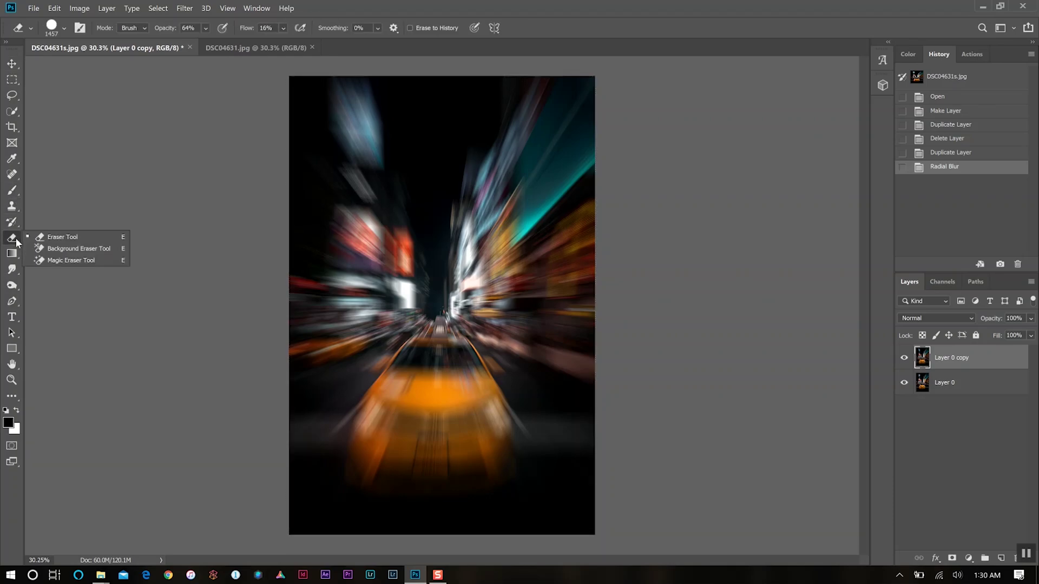
click(57, 238)
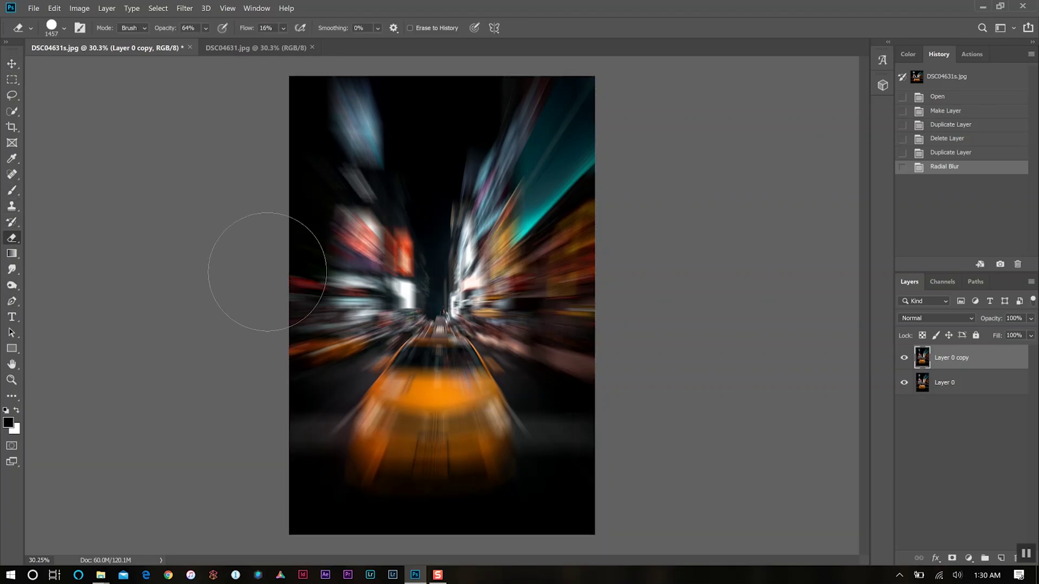
click(63, 30)
drag(139, 67, 131, 68)
click(205, 28)
click(206, 30)
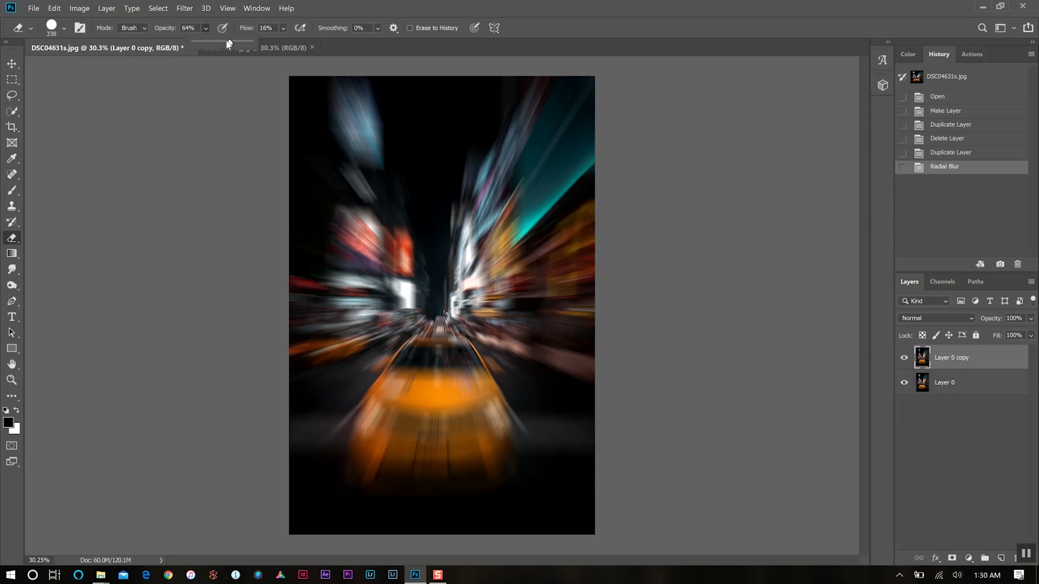
drag(228, 43, 261, 41)
Erase the blur over the central part of the taxi, covering the grille, hood and windshield.
click(436, 421)
mouse_move(435, 426)
mouse_down()
mouse_move(446, 403)
mouse_move(448, 417)
mouse_move(407, 415)
mouse_move(452, 409)
mouse_move(447, 372)
mouse_move(449, 399)
mouse_move(421, 365)
mouse_move(409, 408)
mouse_move(465, 415)
mouse_up()
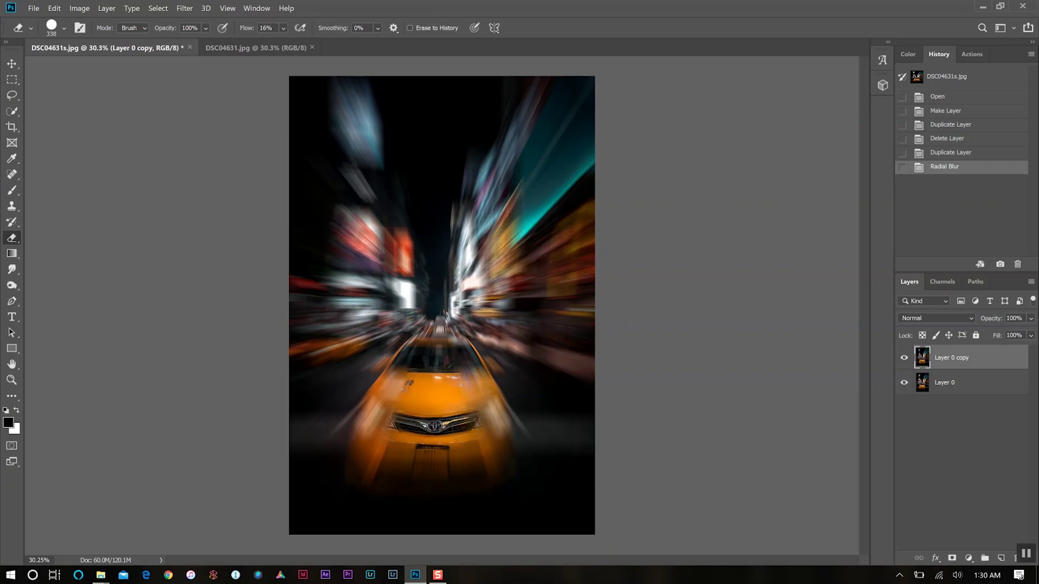
click(457, 399)
Lower the eraser opacity to 39% and erase the blur over the taxi's headlights, hood sides, license plate and bumper.
click(206, 28)
drag(244, 42, 208, 46)
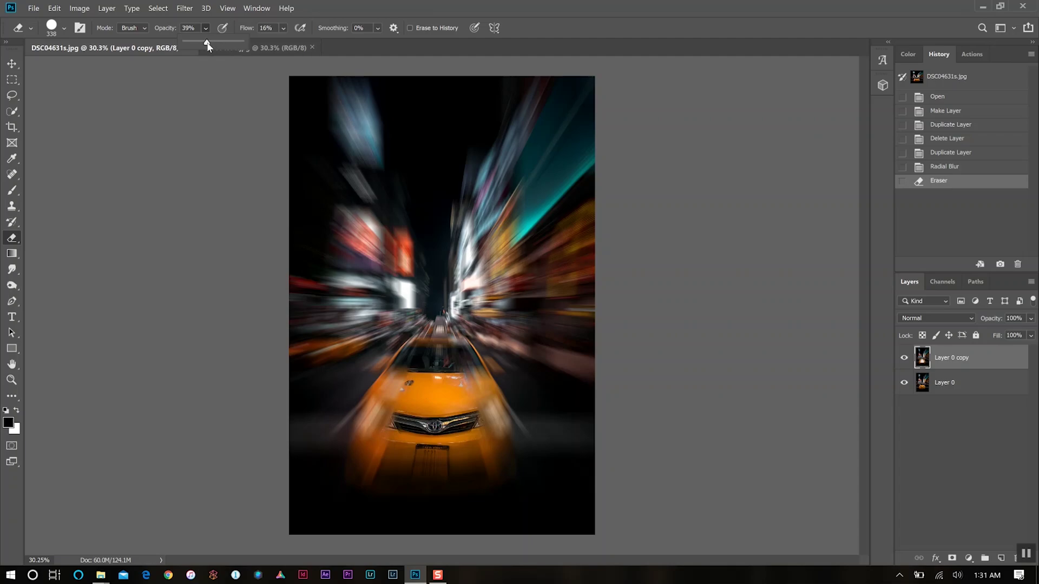
mouse_move(395, 391)
mouse_down()
mouse_move(388, 423)
mouse_move(441, 461)
mouse_move(397, 460)
mouse_up()
mouse_move(490, 455)
mouse_down()
mouse_move(492, 419)
mouse_move(474, 383)
mouse_up()
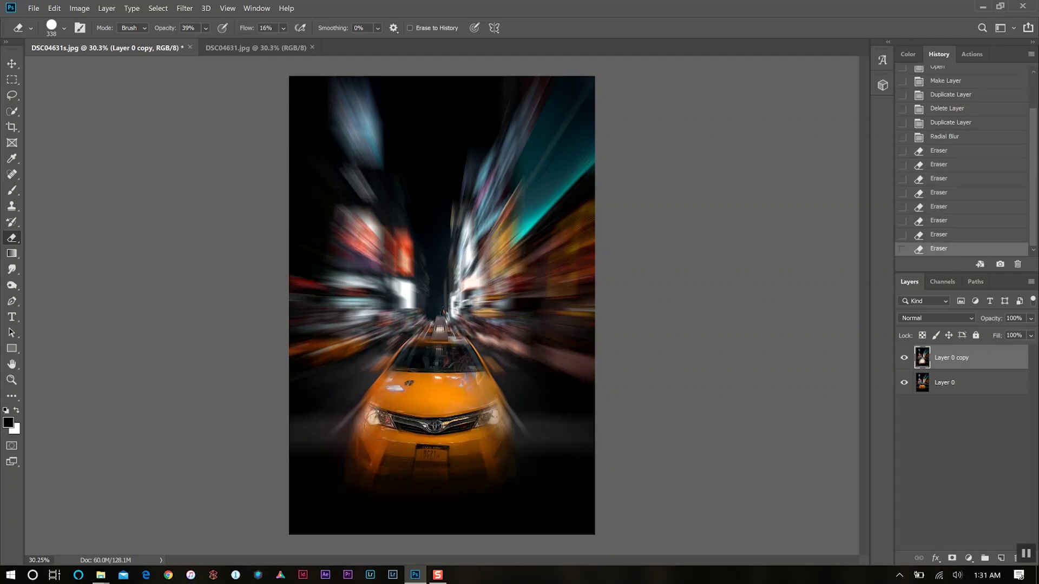
click(378, 418)
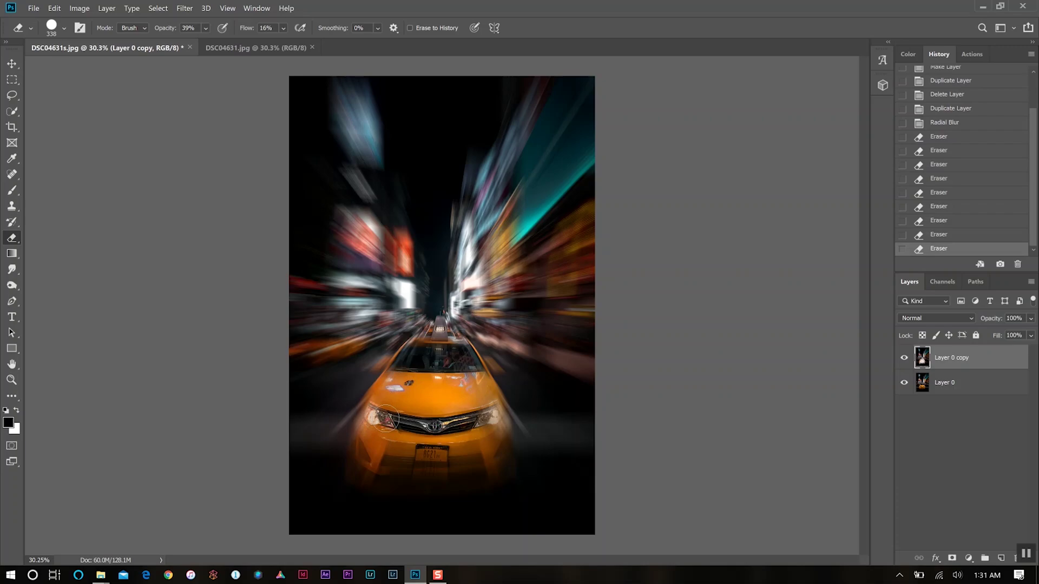
click(494, 446)
click(494, 446)
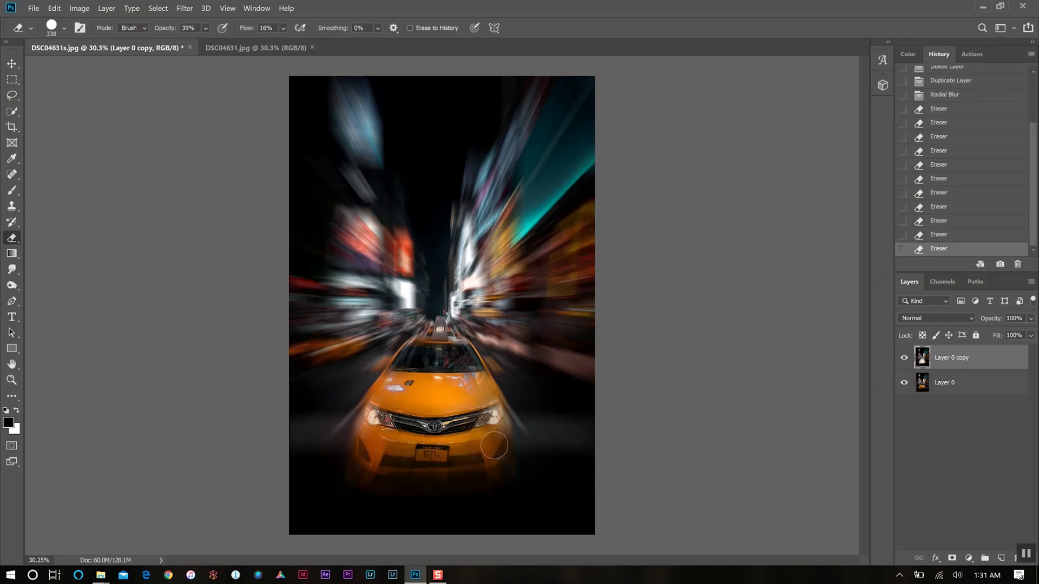
click(467, 461)
click(467, 462)
click(499, 443)
click(449, 467)
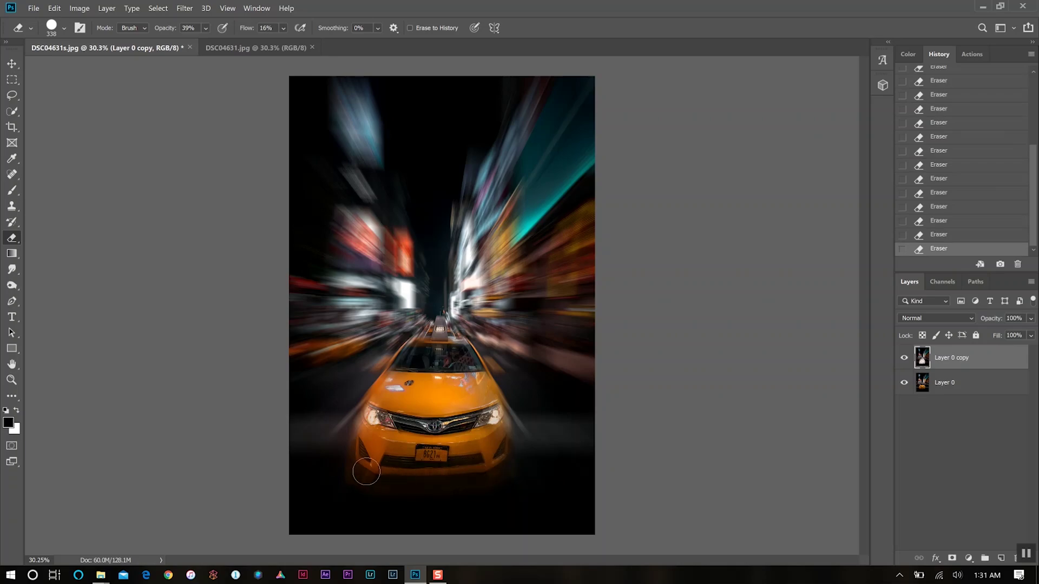
Reduce the eraser size to 158 and erase the blur over the taxi's roof sign and upper windshield.
scroll(405, 391, up, 1)
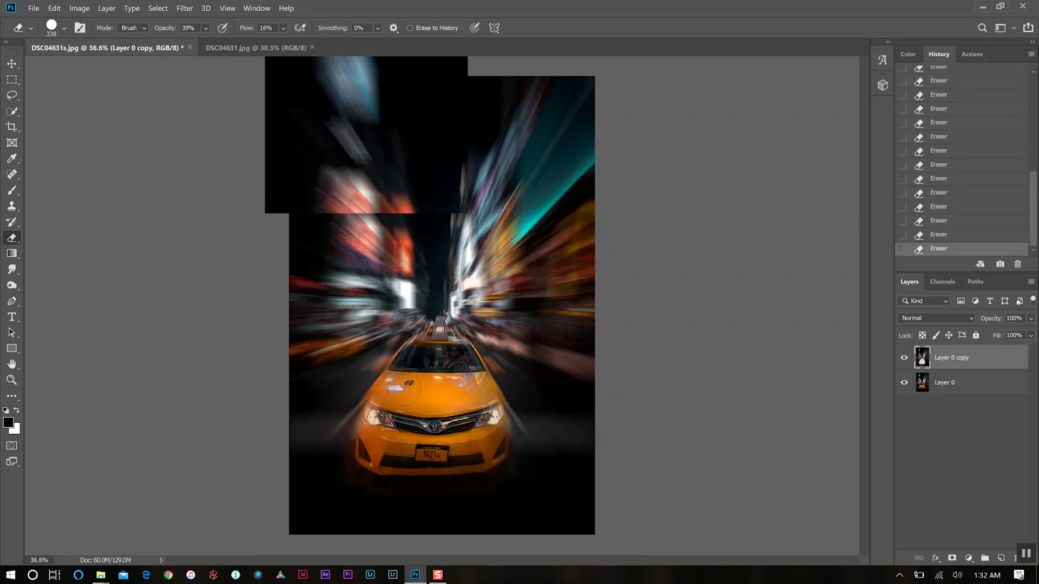
scroll(404, 389, up, 4)
click(64, 28)
drag(132, 68, 117, 68)
click(206, 28)
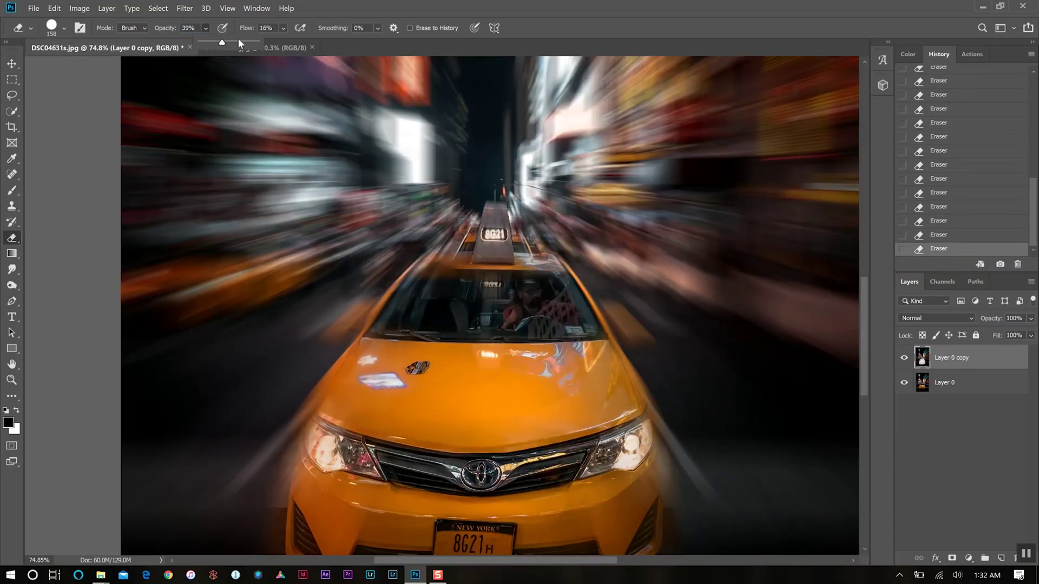
click(422, 3)
click(495, 225)
click(494, 236)
click(451, 270)
Set the eraser opacity to 38% and erase the blur over the side mirrors, hood edge and roof edges.
click(206, 27)
drag(212, 42, 212, 45)
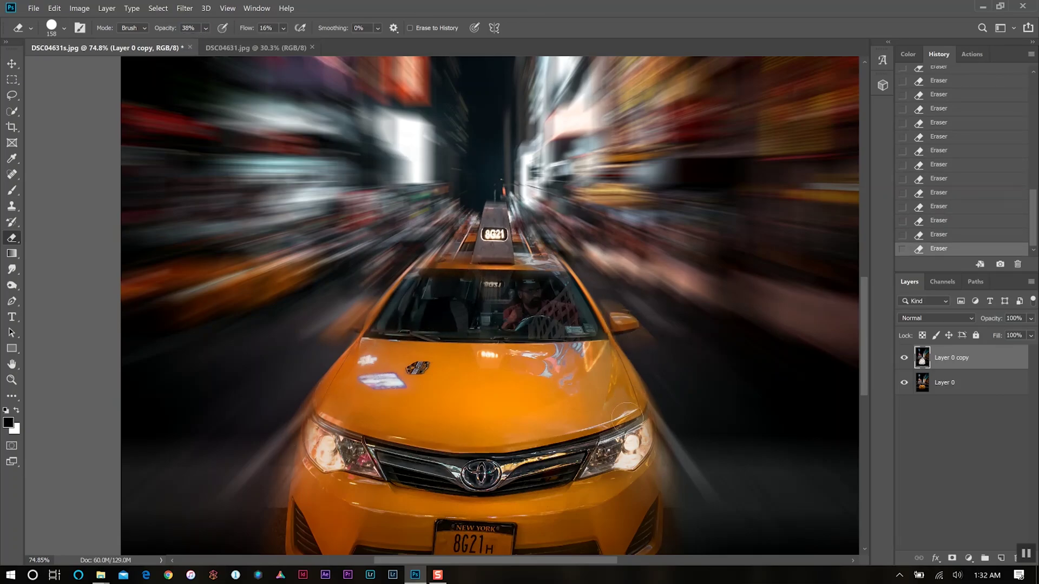
drag(359, 304, 345, 319)
drag(315, 419, 326, 357)
click(626, 310)
click(443, 268)
click(570, 267)
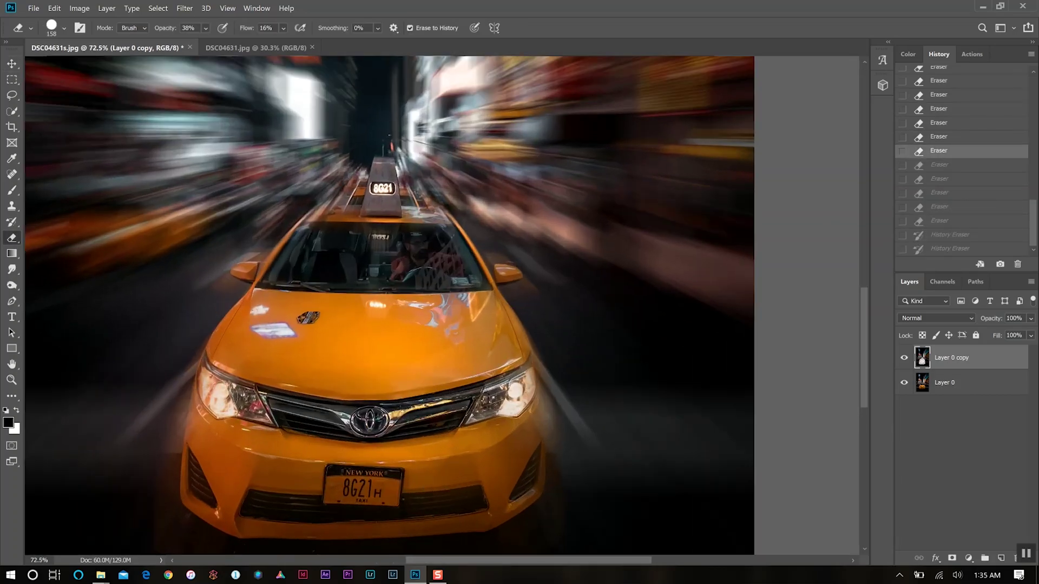
Touch up the taxi's sides, windshield, roof and bumper using the Eraser with Erase to History, then return to the Move tool.
drag(206, 384, 193, 494)
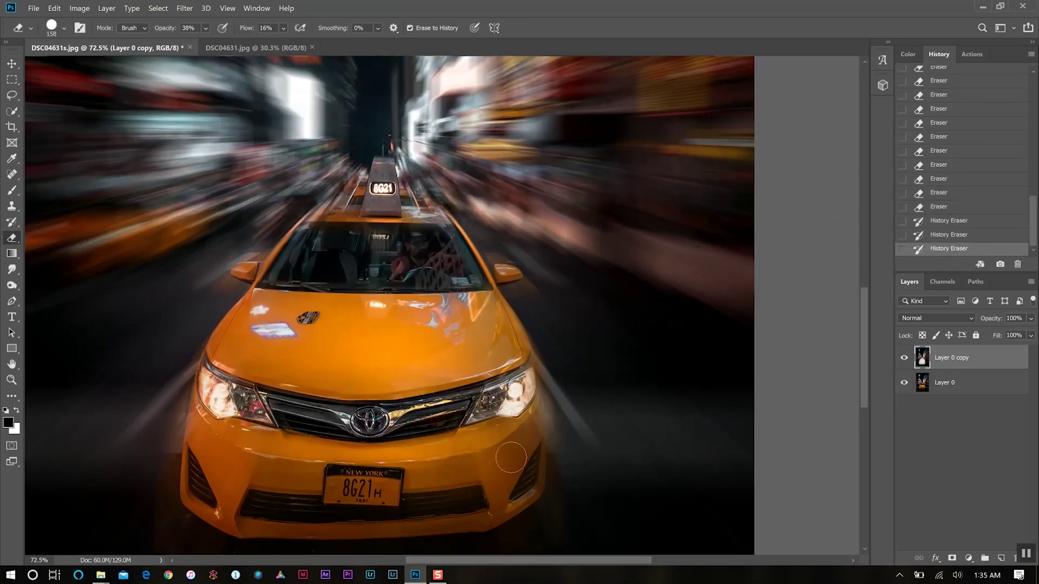
drag(511, 457, 536, 418)
click(430, 227)
mouse_move(292, 250)
mouse_down()
mouse_move(276, 260)
mouse_move(308, 258)
mouse_up()
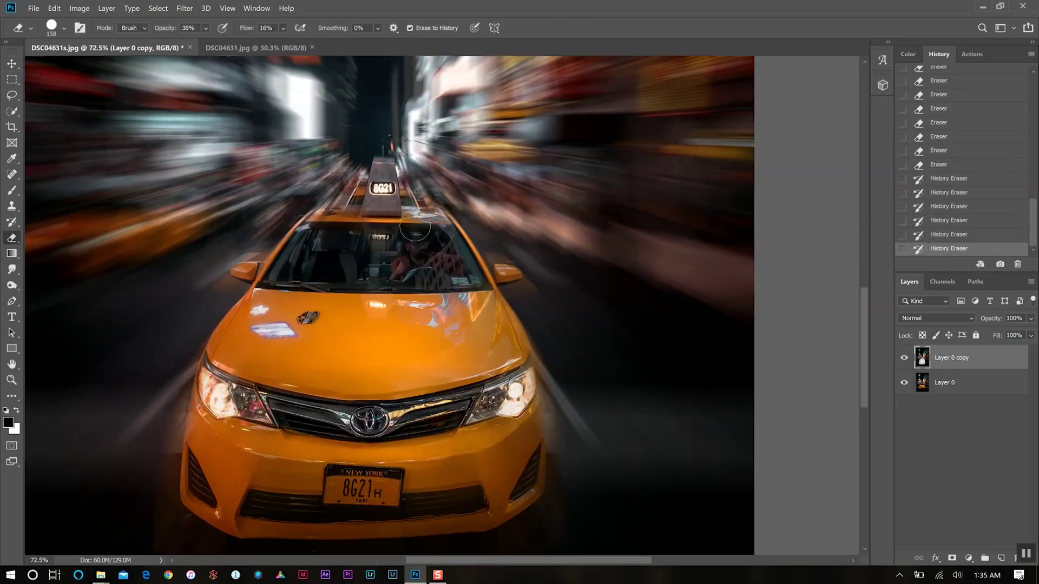
click(328, 214)
click(362, 253)
click(236, 426)
click(391, 511)
click(204, 505)
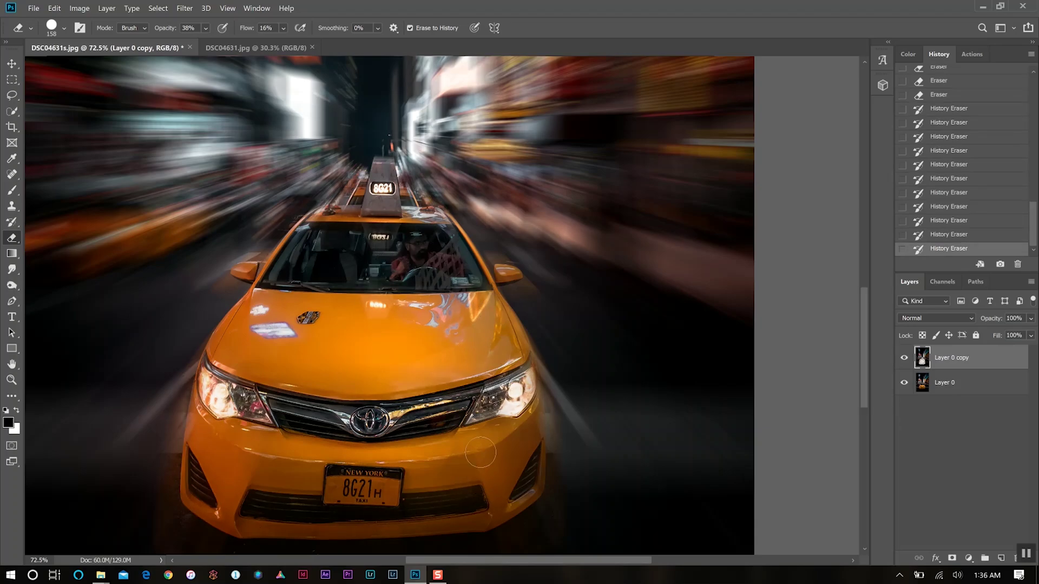
click(461, 265)
click(552, 465)
scroll(552, 464, down, 3)
scroll(552, 465, down, 2)
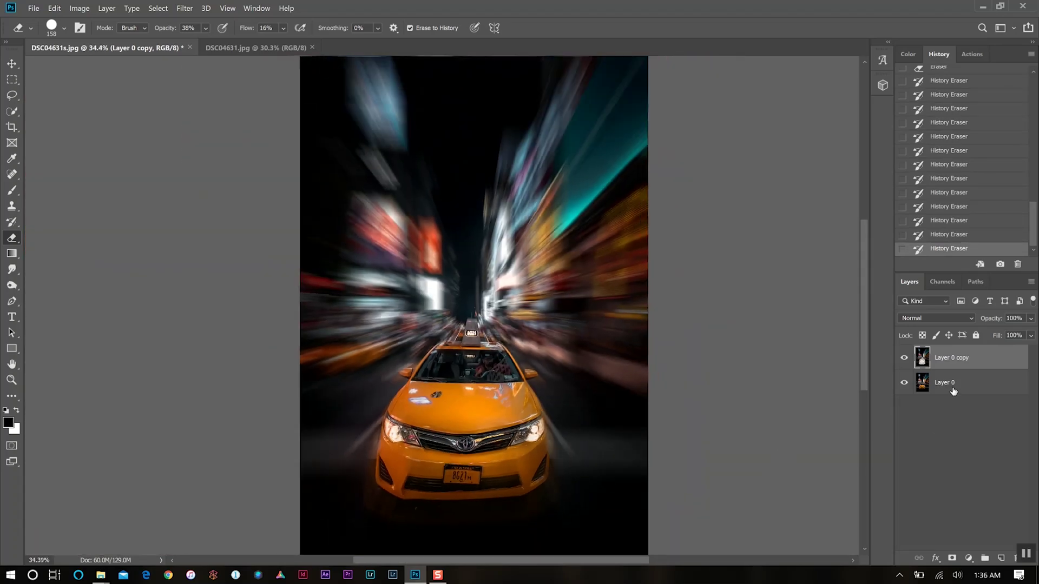
key(v)
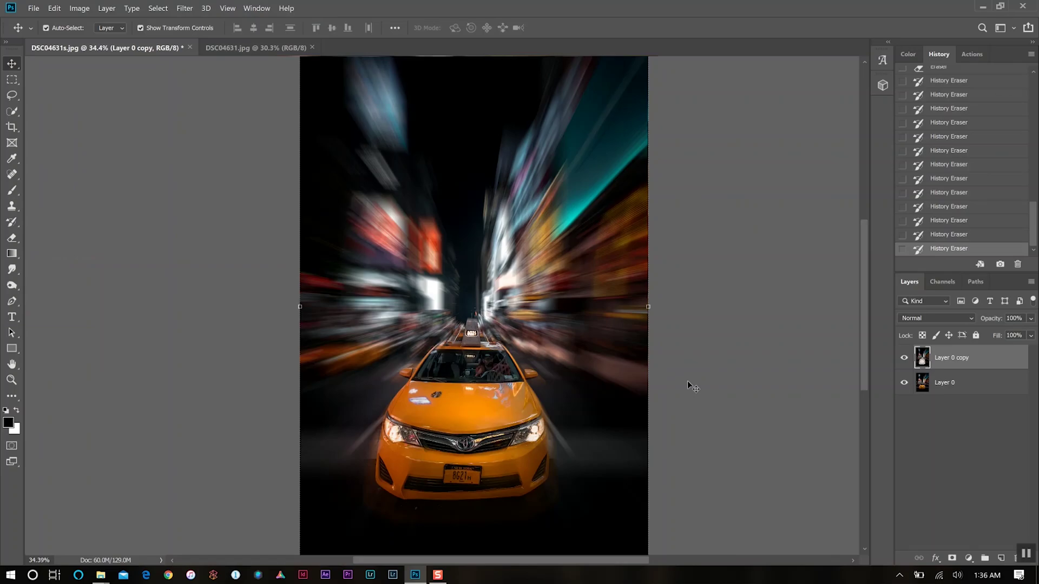